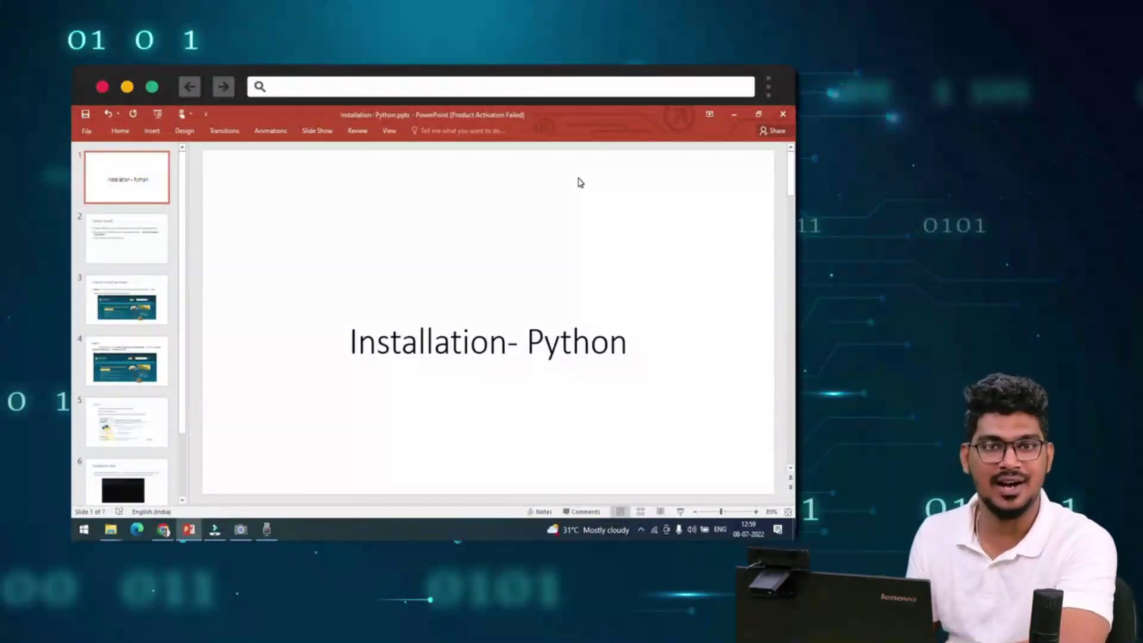
Switch between the Installation- Python slides and Chrome, ending in the browser
left_click(163, 529)
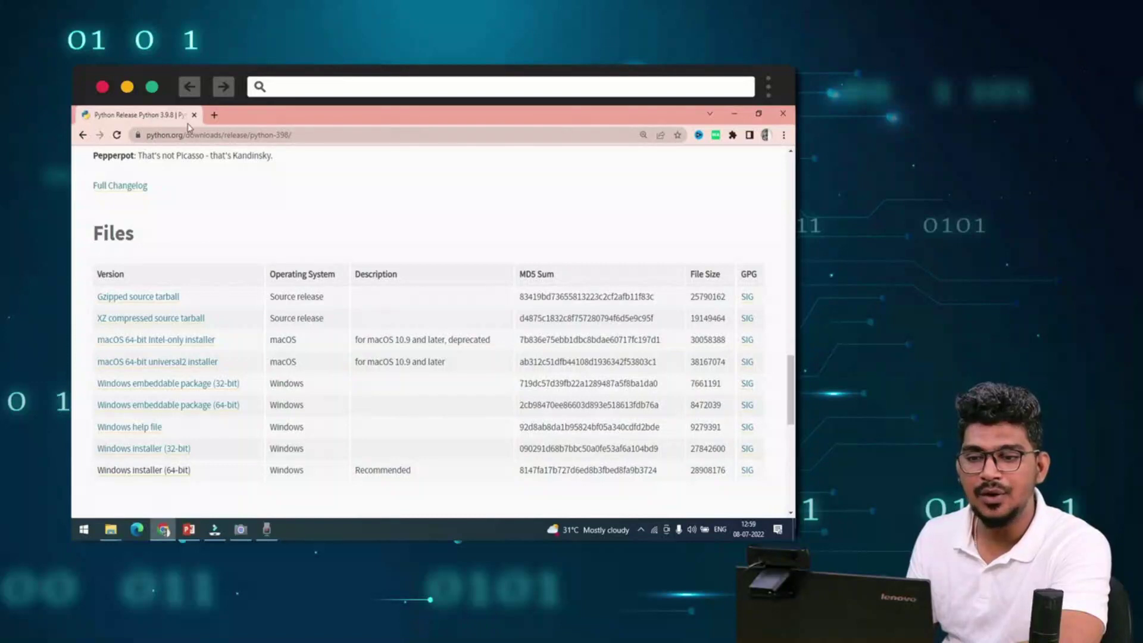
key("alt+Tab")
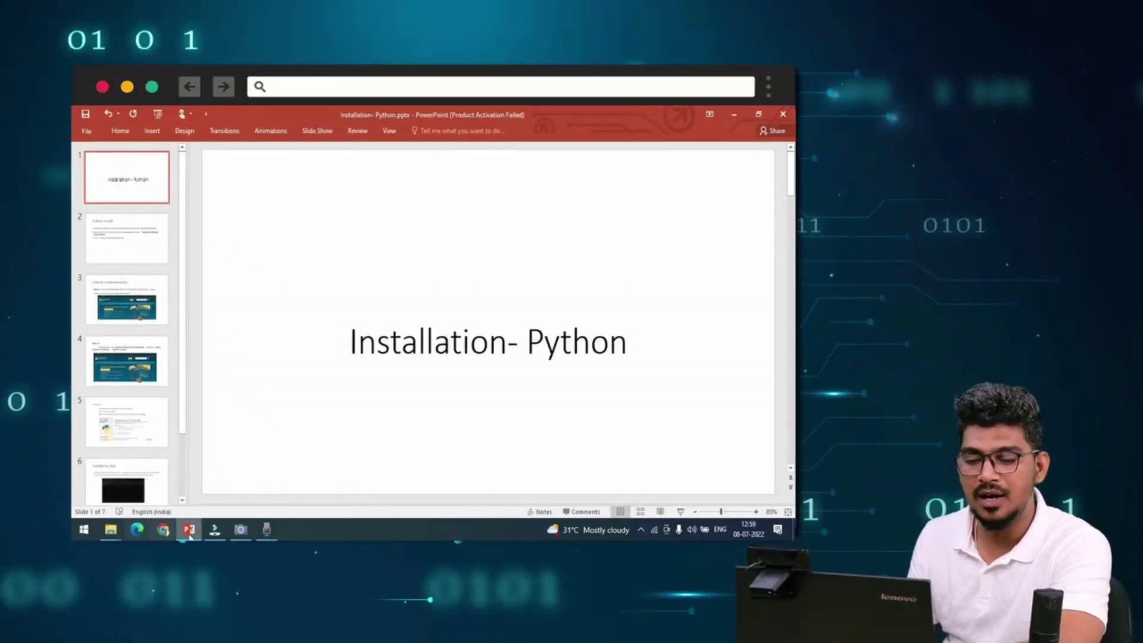
key("alt+Tab")
In a new window, search 'python download' and open the 'Download Python - Python.org' result
key("ctrl+n")
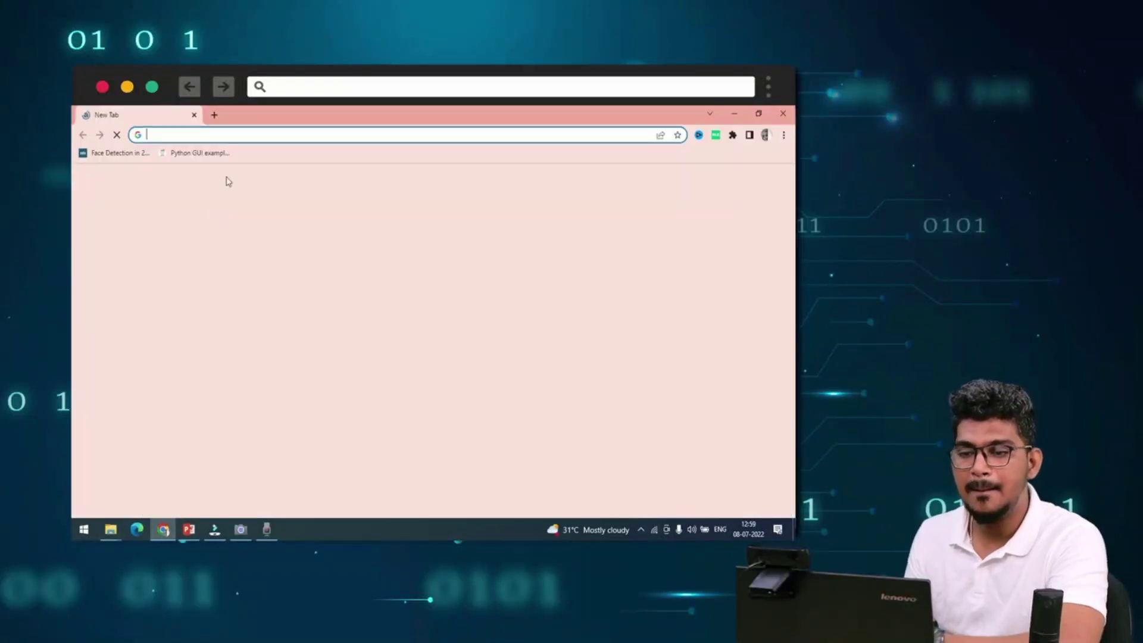
type("pyth")
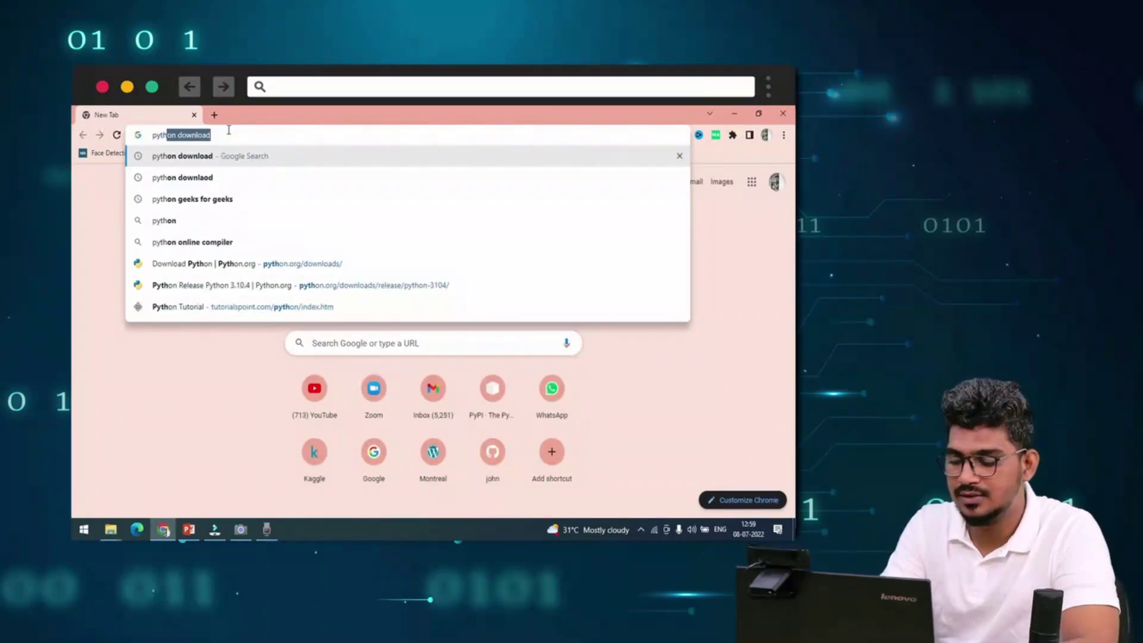
type("on down")
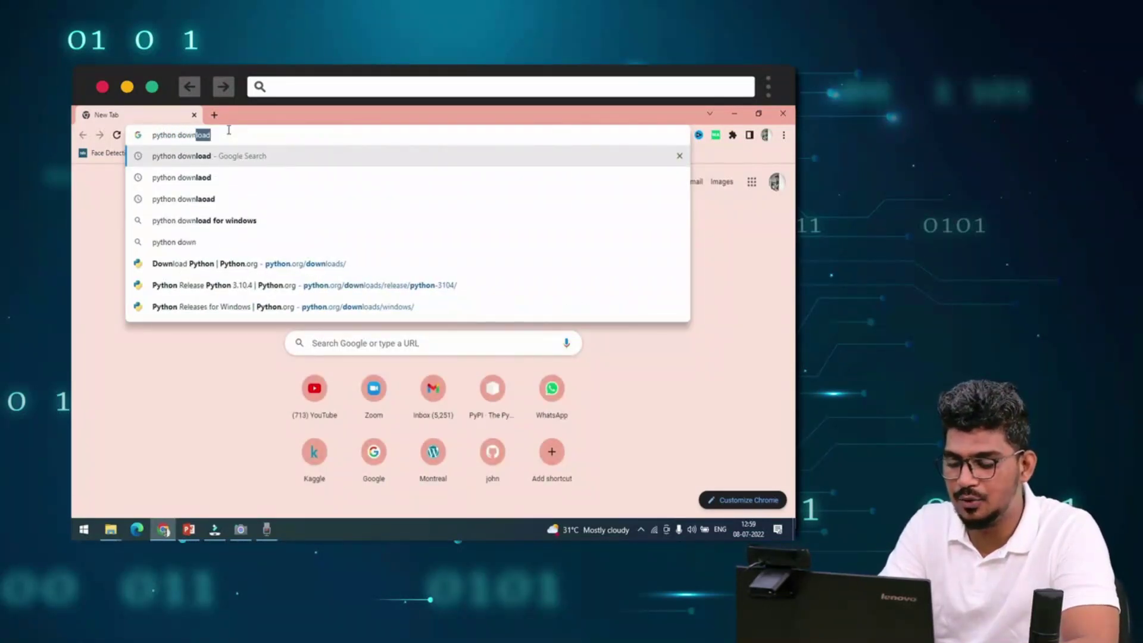
type("load")
key("Return")
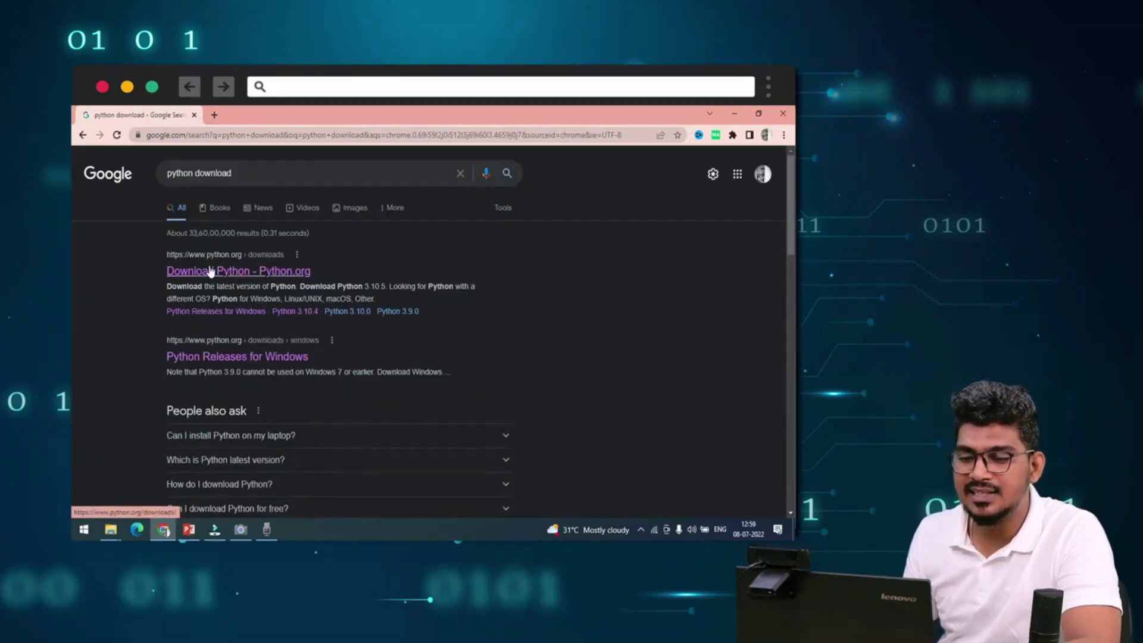
left_click(210, 272)
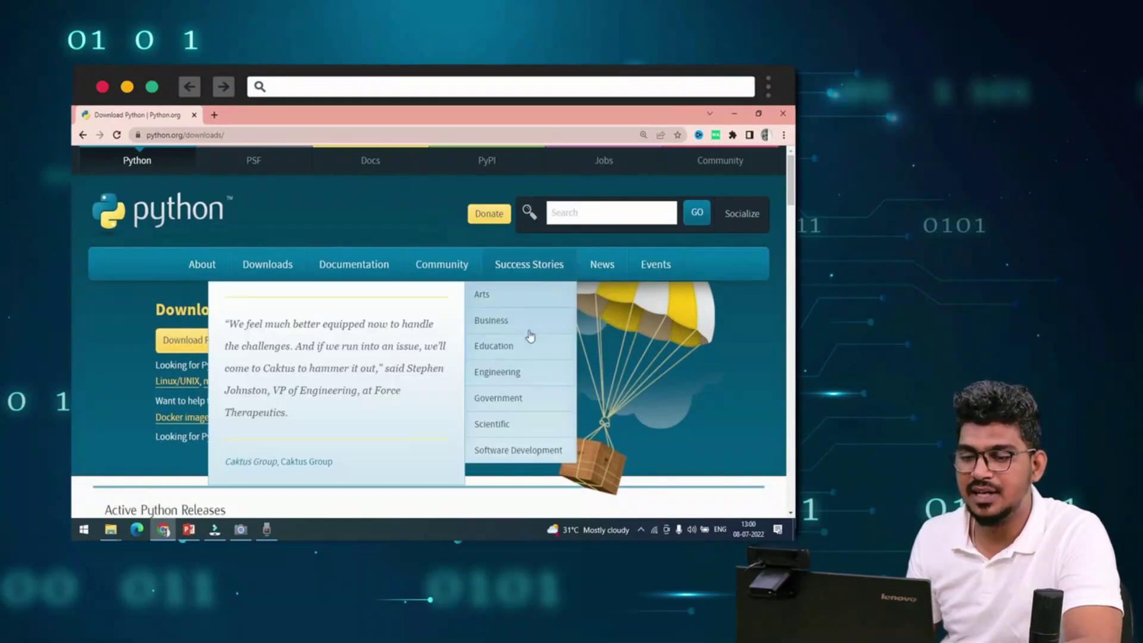
Scroll through the active releases and older Python versions on the Downloads page
scroll(131, 292, "down", 1)
scroll(429, 327, "down", 2)
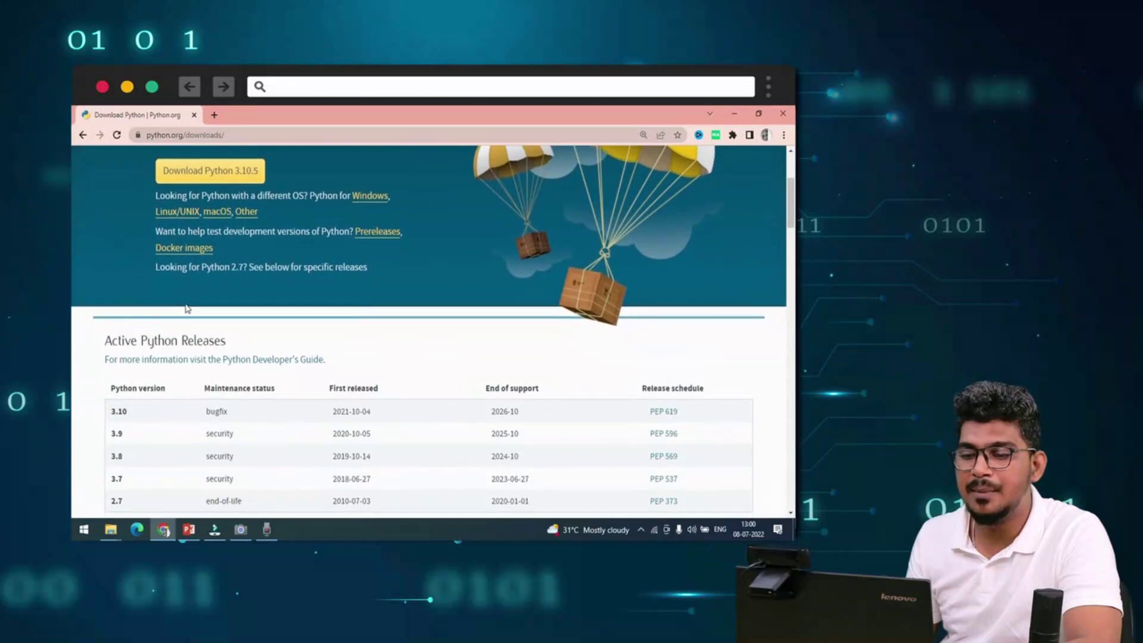
scroll(428, 327, "up", 2)
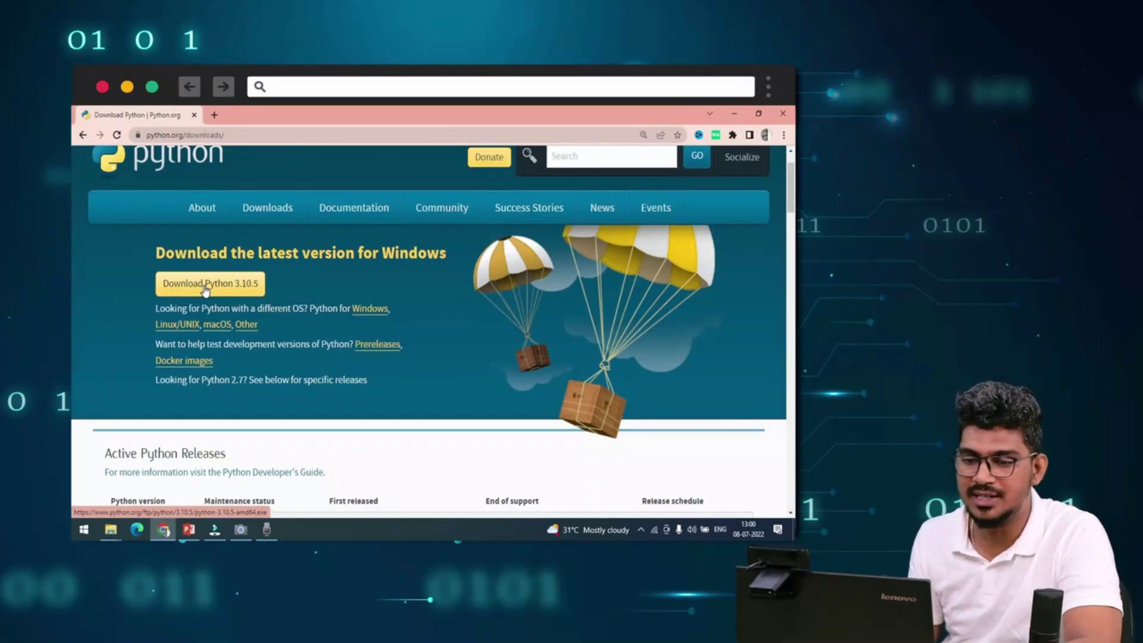
scroll(210, 357, "down", 4)
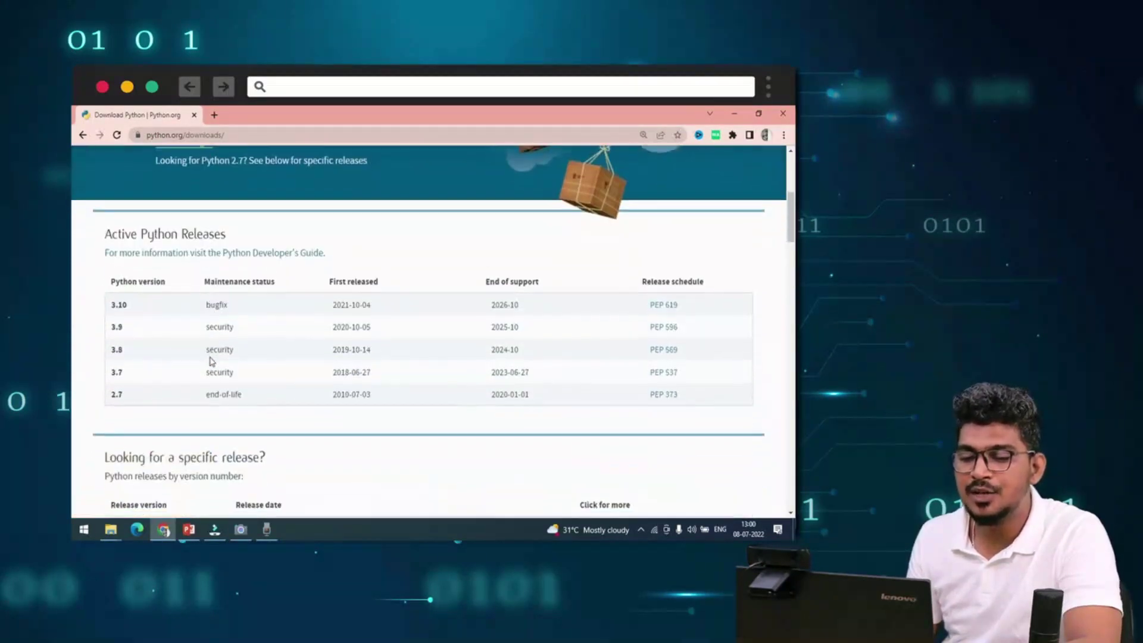
scroll(209, 361, "down", 5)
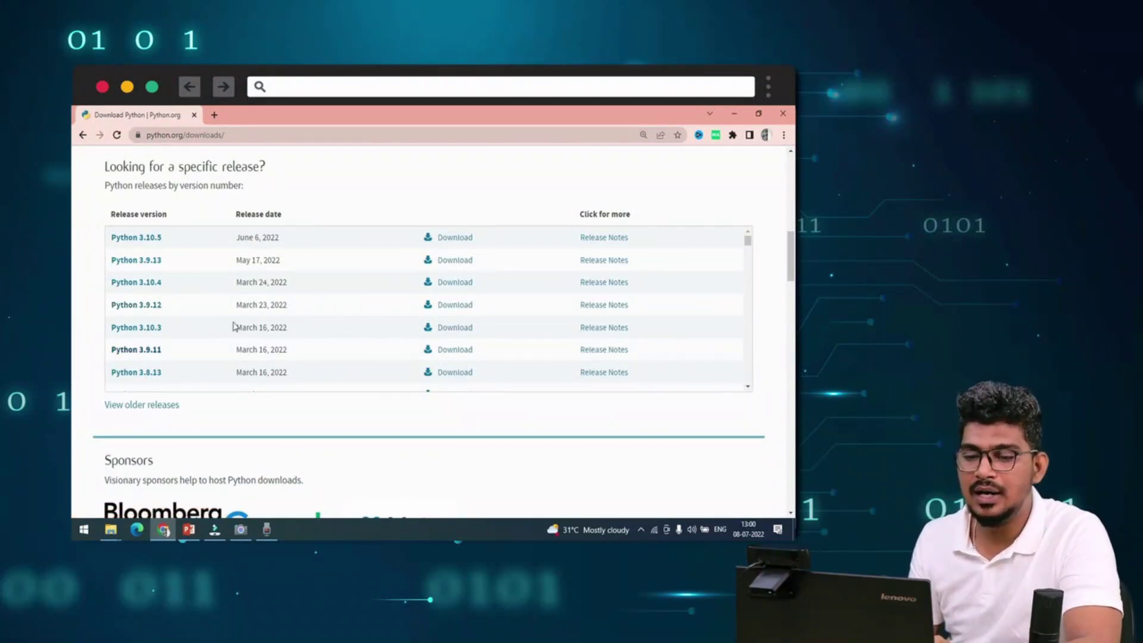
scroll(160, 336, "down", 3)
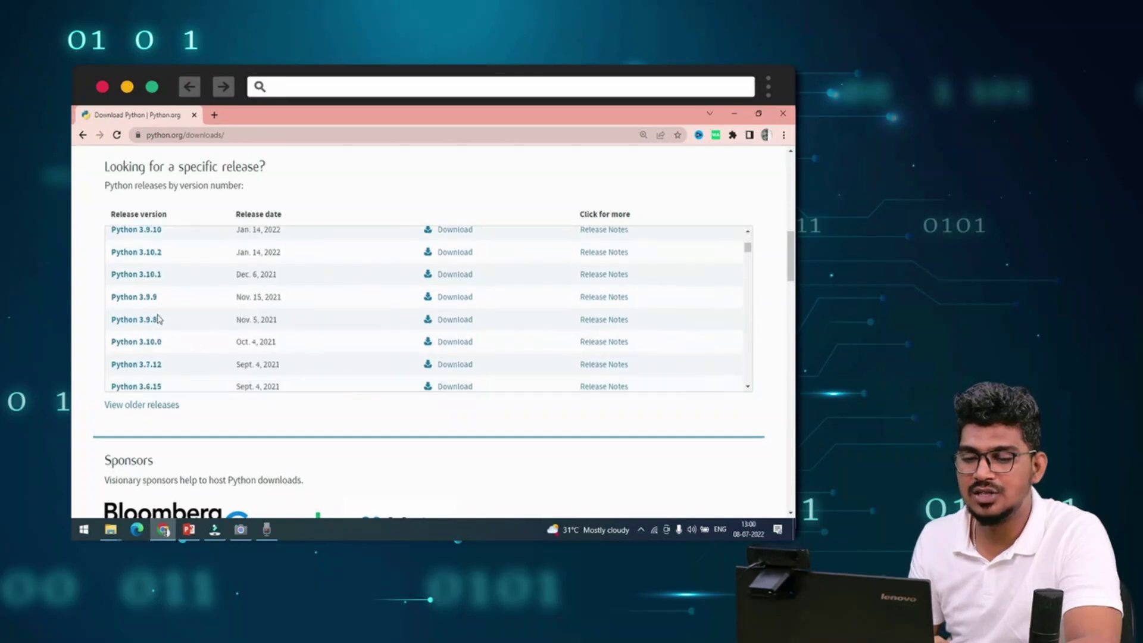
scroll(158, 319, "down", 10)
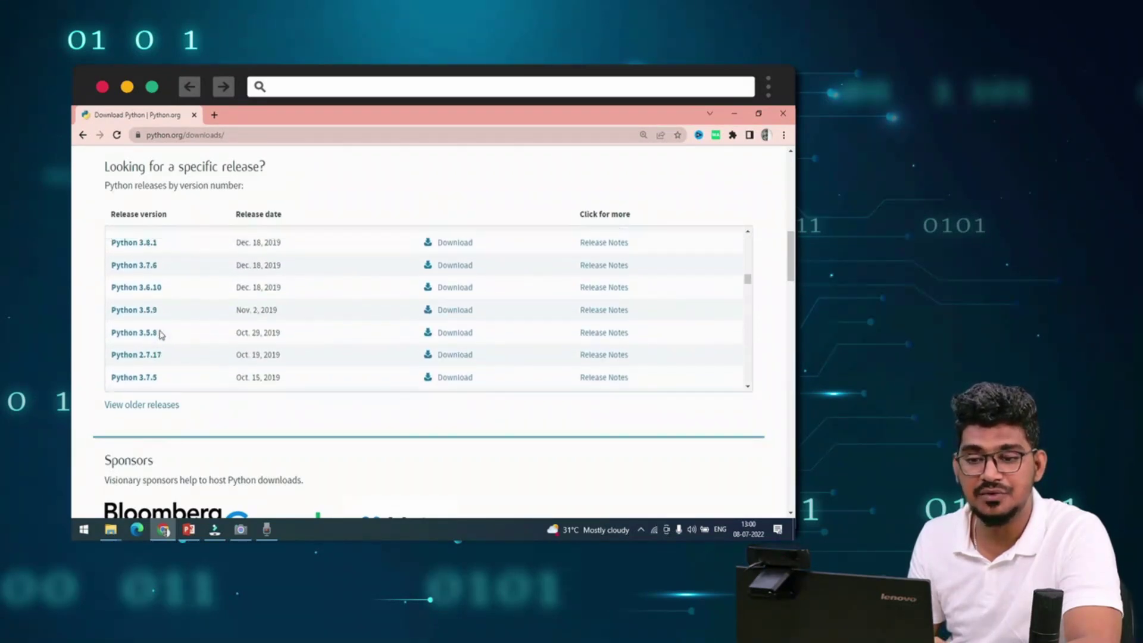
scroll(161, 334, "up", 10)
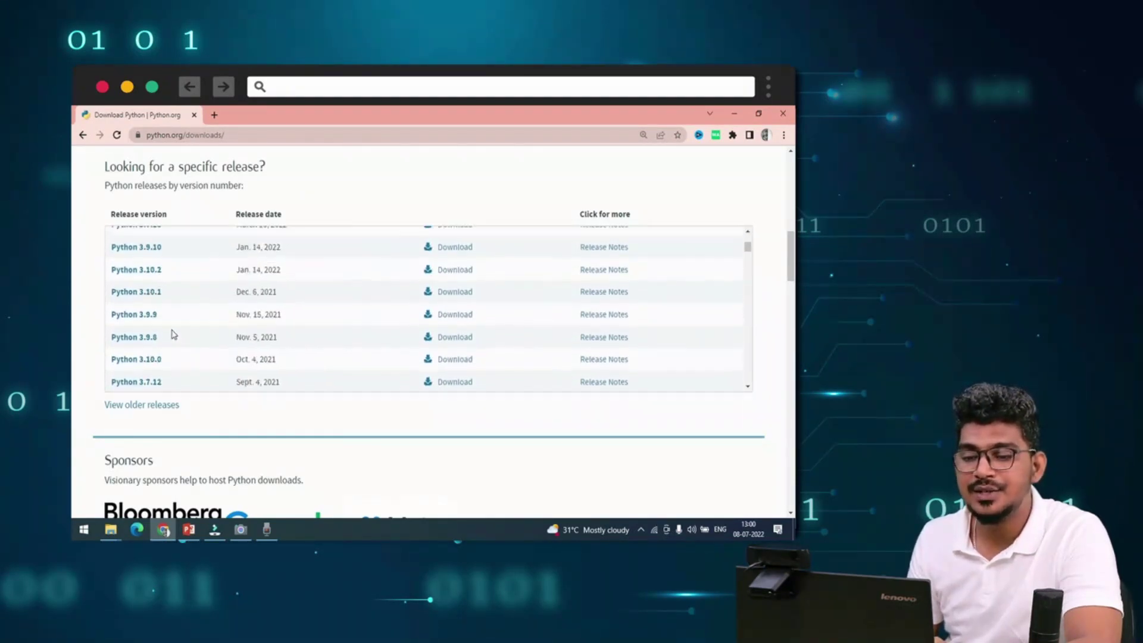
scroll(171, 330, "up", 10)
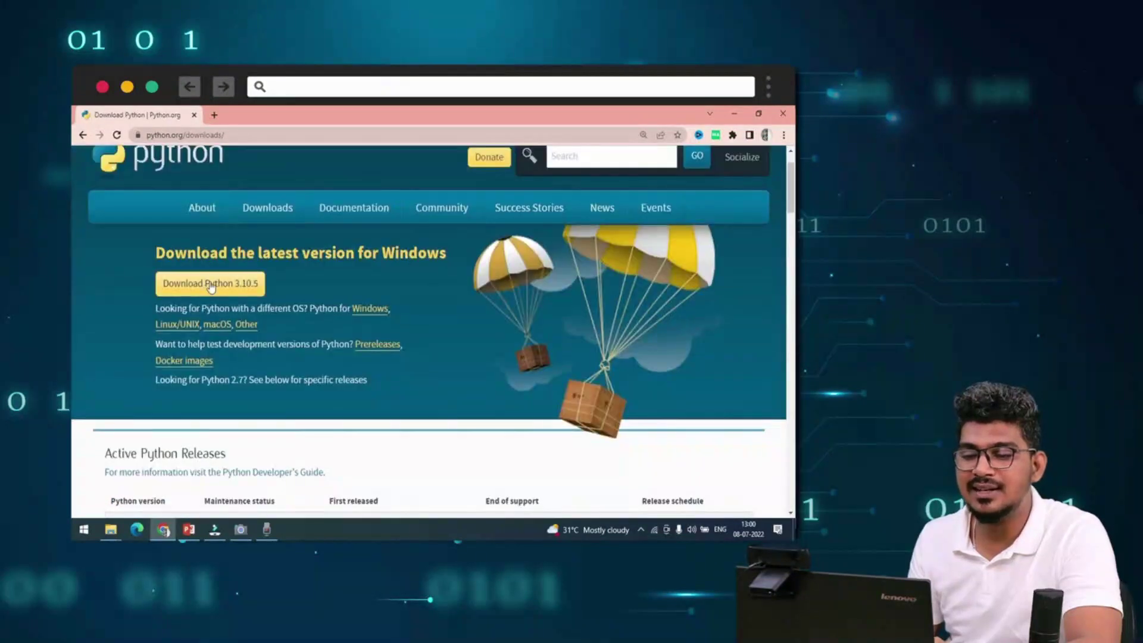
Download the Python 3.10.5 Windows installer and look through the release list
left_click(211, 284)
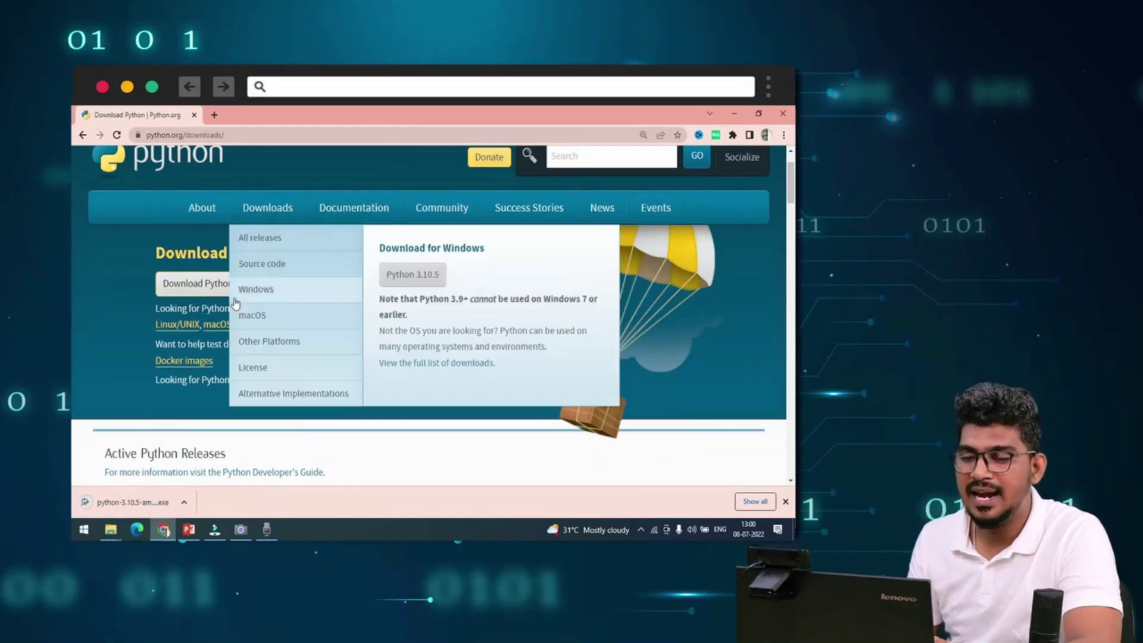
scroll(199, 311, "down", 2)
scroll(199, 311, "down", 5)
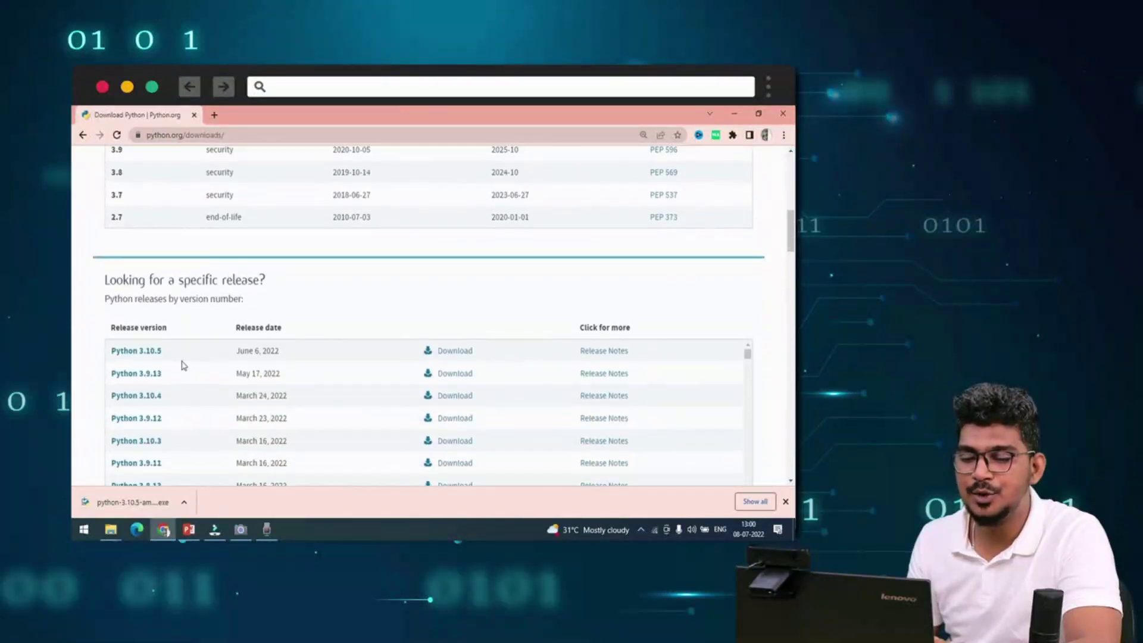
scroll(167, 385, "up", 2)
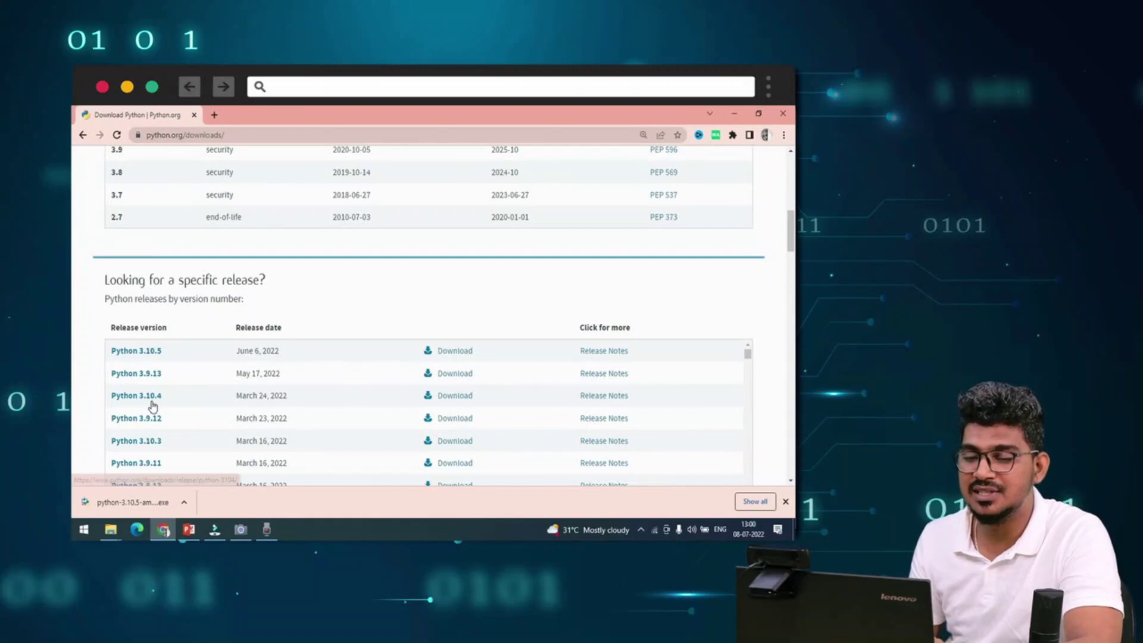
Download the 64-bit Windows installer from the Python 3.10.4 release page
left_click(455, 400)
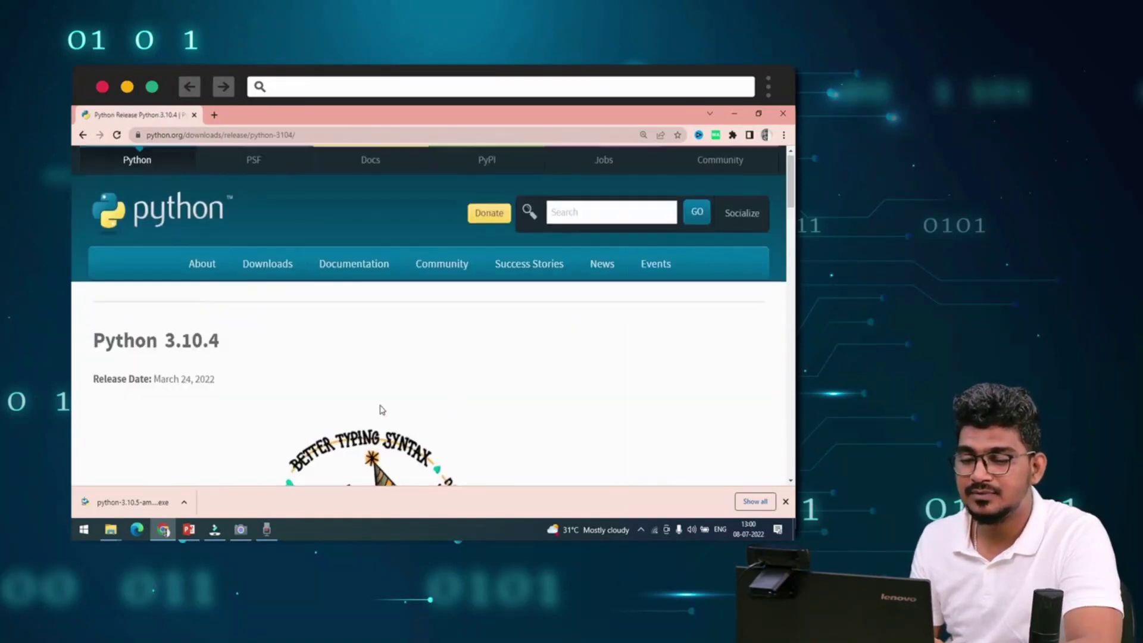
scroll(363, 399, "down", 15)
scroll(342, 391, "down", 10)
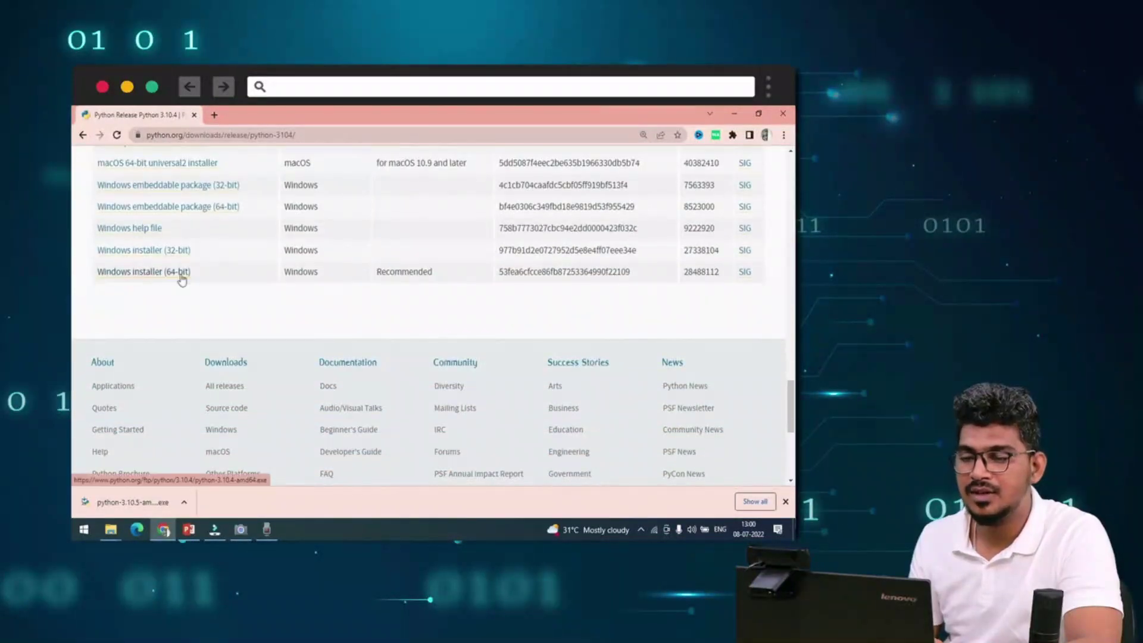
left_click(177, 274)
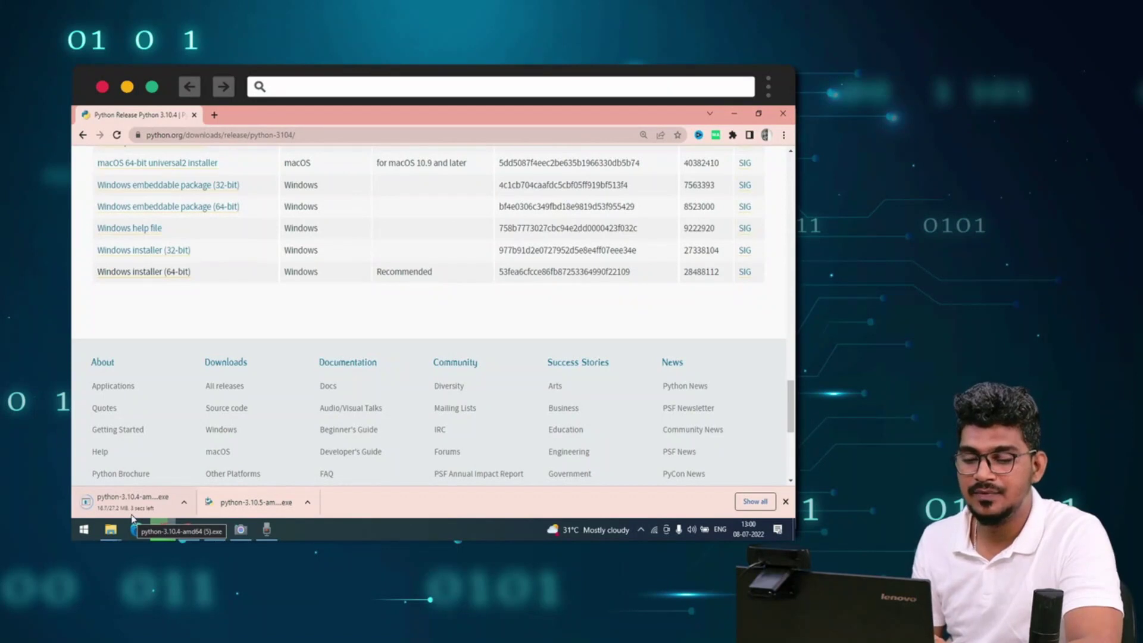
left_click(184, 505)
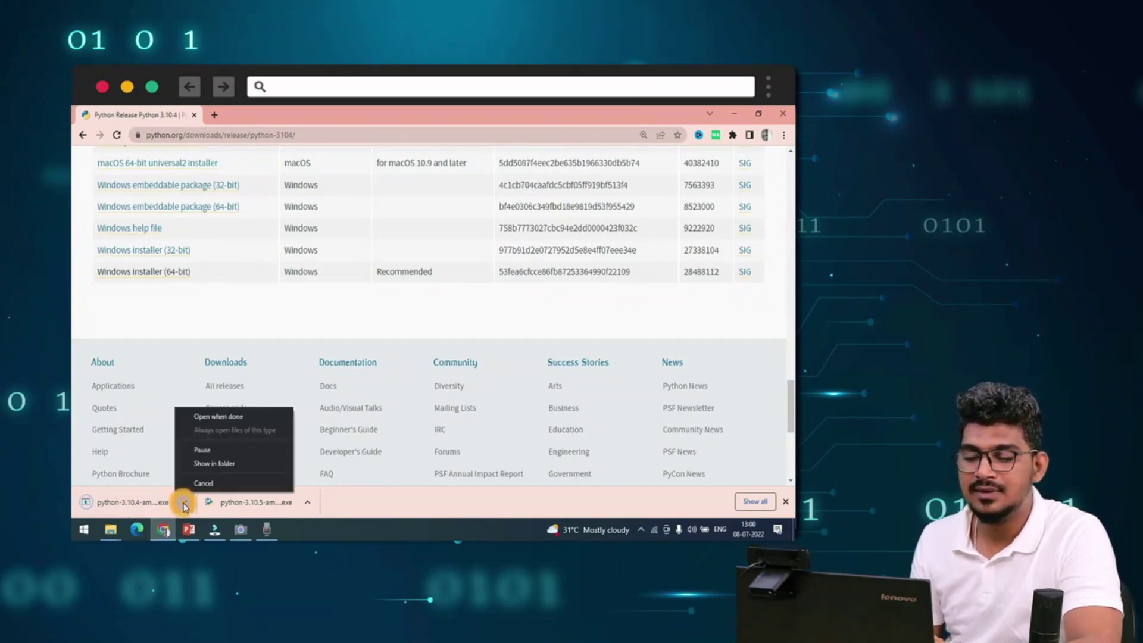
left_click(217, 465)
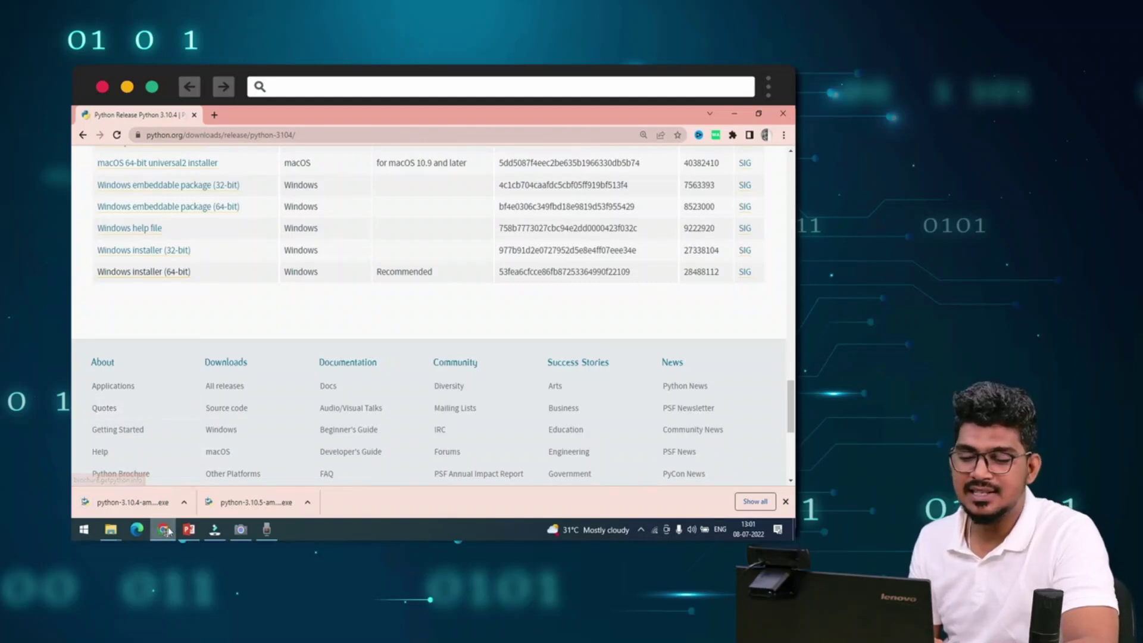
Show python-3.10.4-amd64 (5).exe in its Downloads folder and maximize File Explorer
left_click(186, 505)
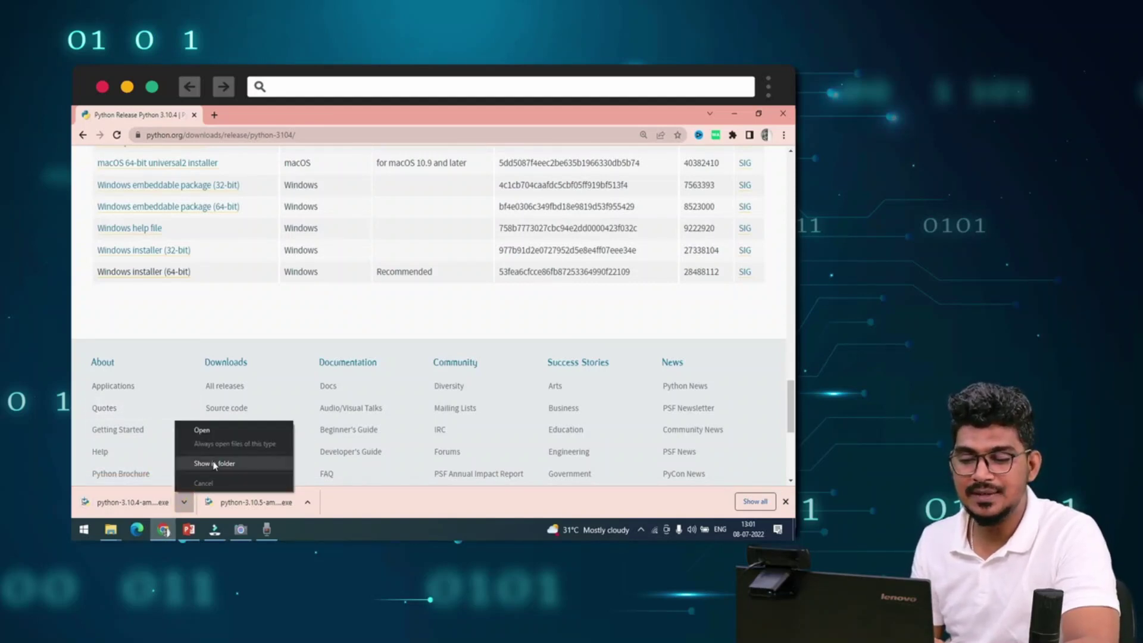
left_click(215, 463)
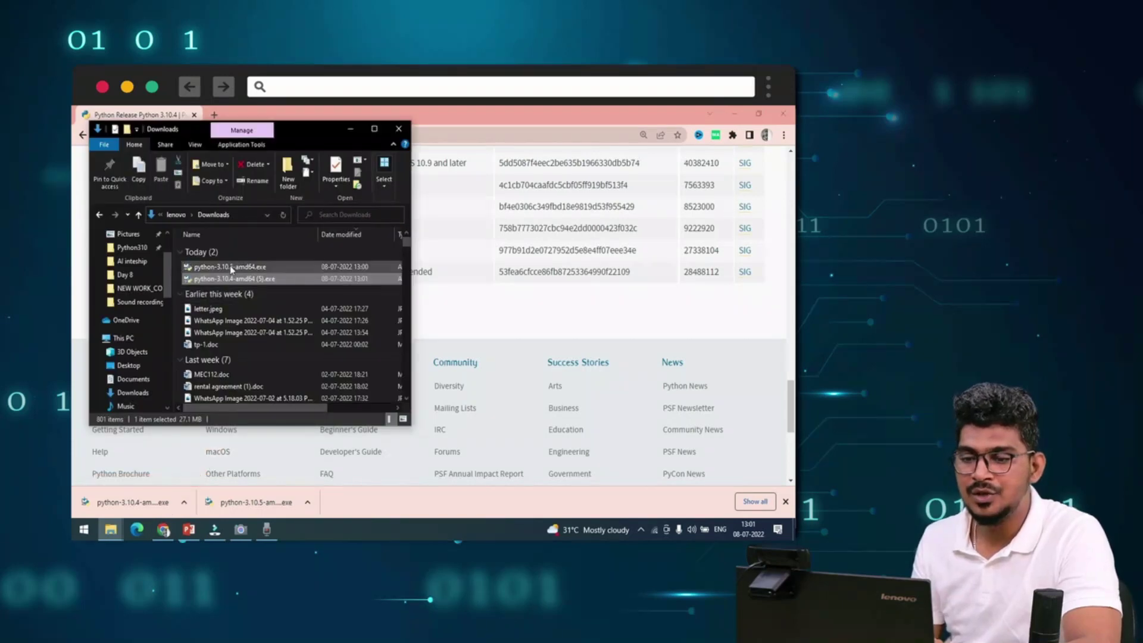
left_click(374, 128)
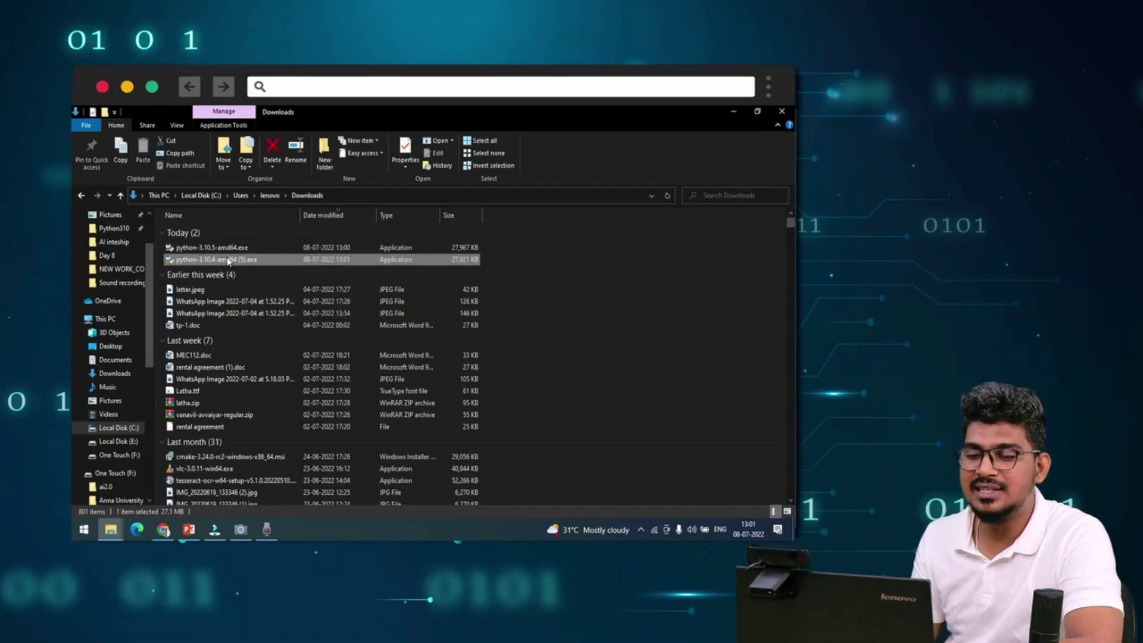
Run python-3.10.4-amd64 (5).exe and tick Add Python 3.10 to PATH
double_click(227, 261)
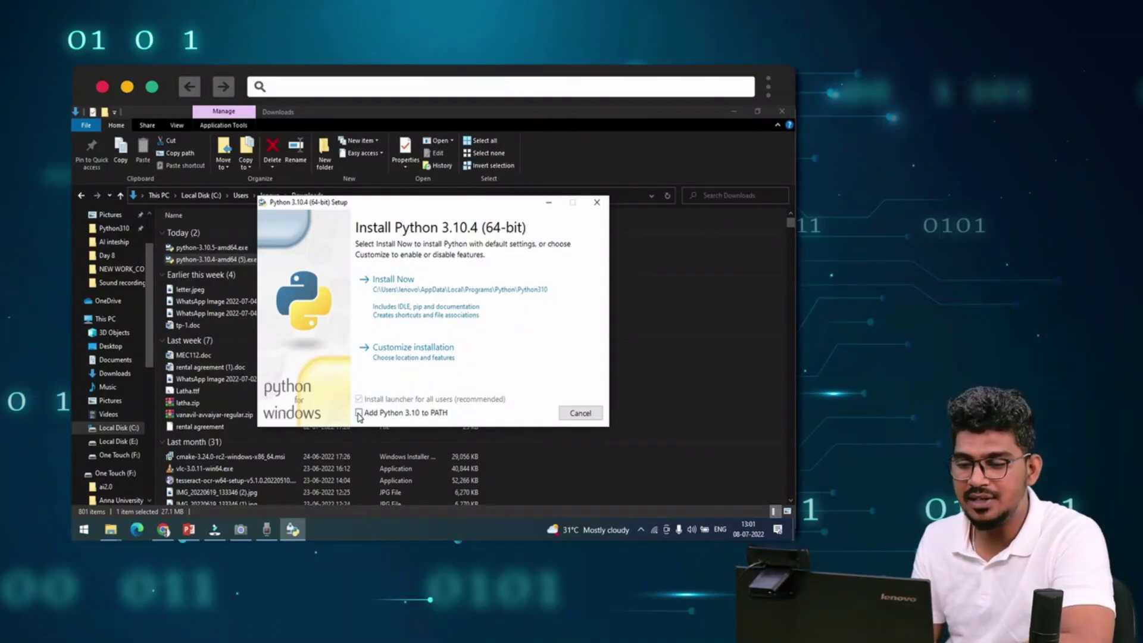
left_click(359, 413)
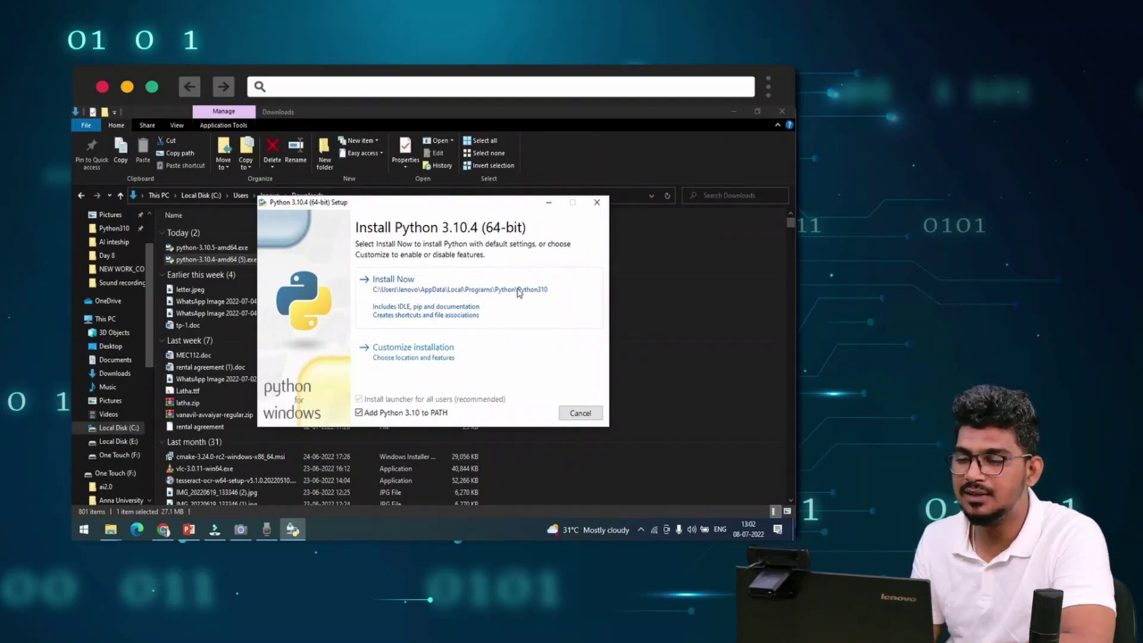
Install Python 3.10.4 with Install Now and wait until setup reports success
left_click(422, 296)
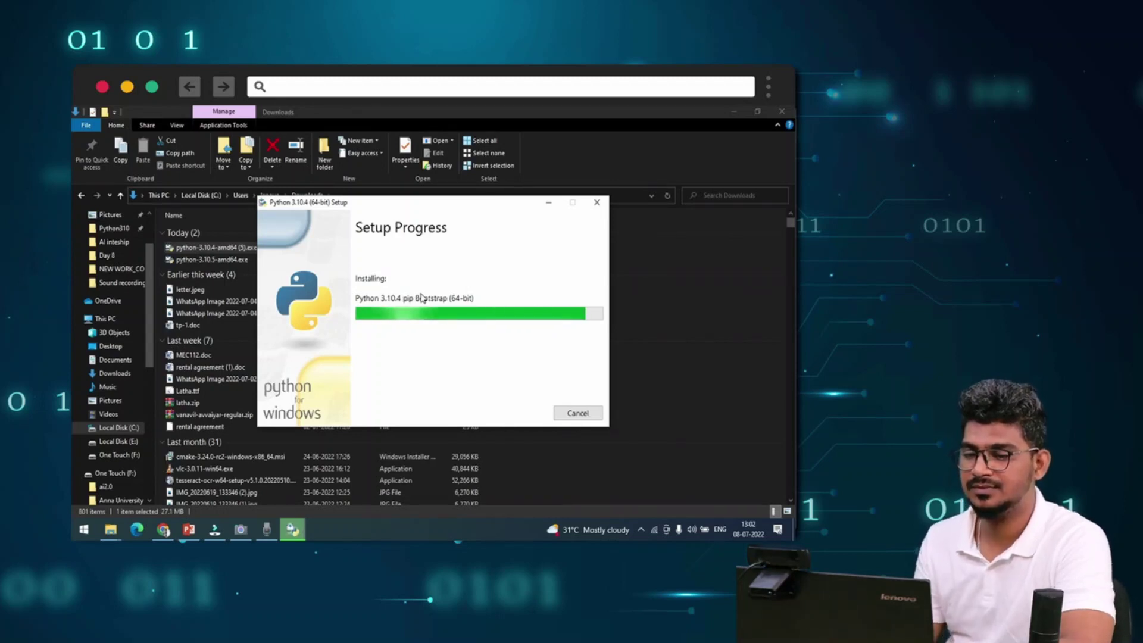
left_click(768, 115)
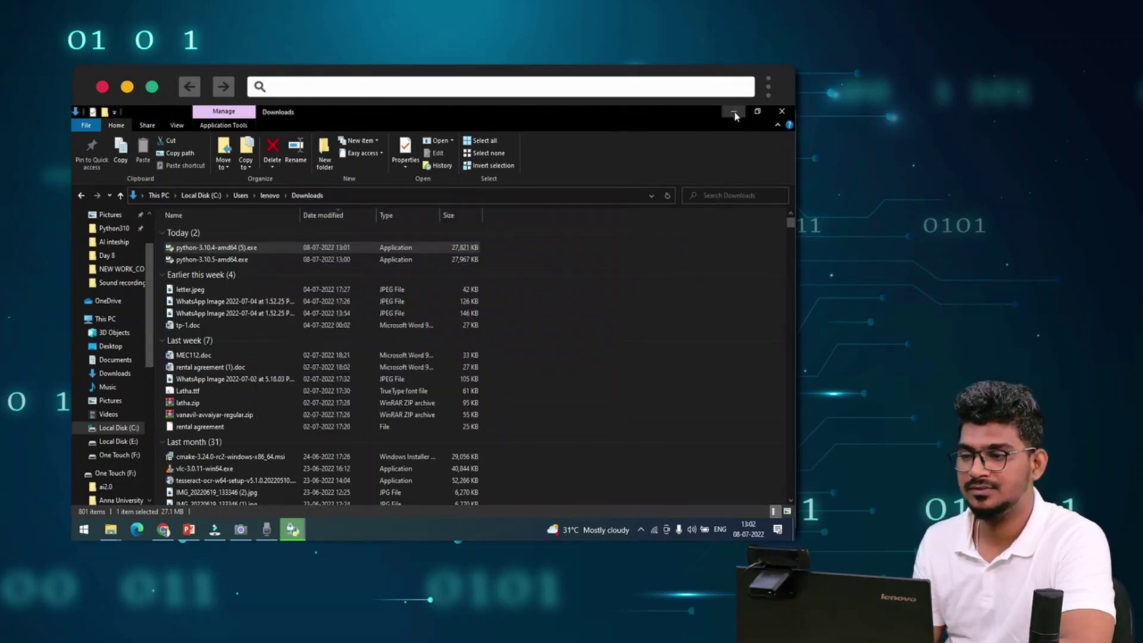
left_click(733, 112)
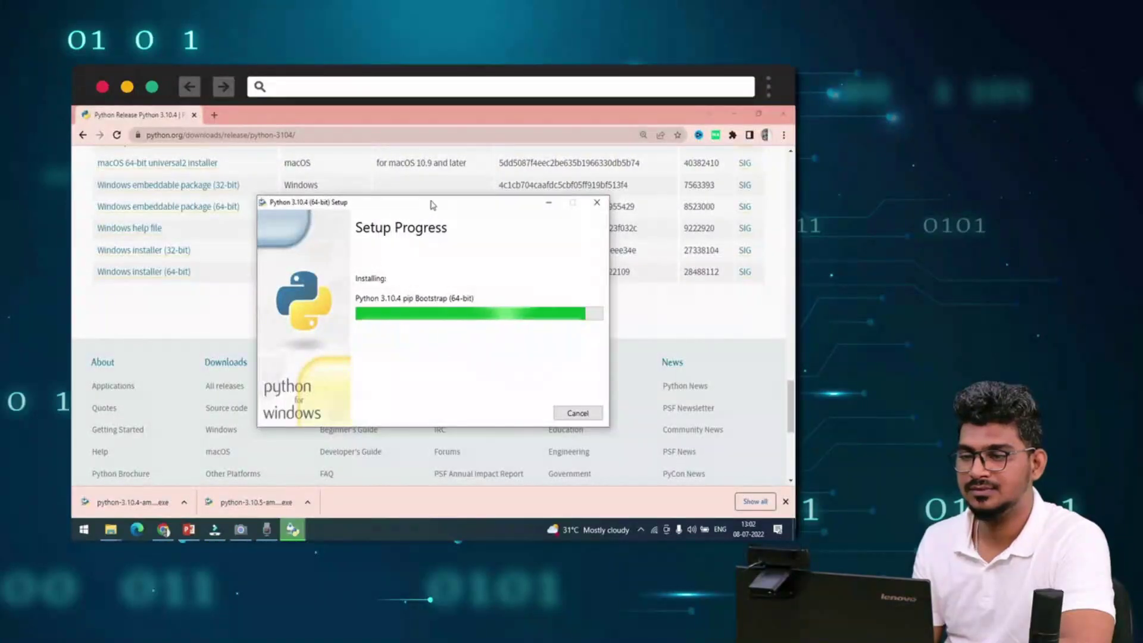
left_click_drag(431, 205, 426, 175)
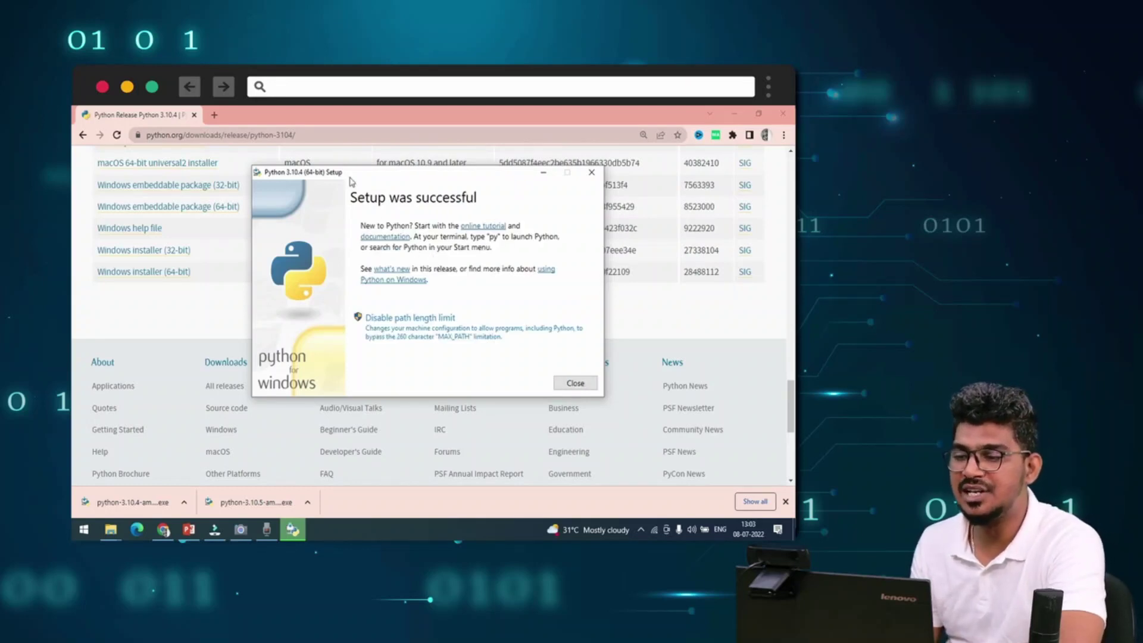
Close the Python setup and return to Chrome's Python 3.10.4 release page
left_click(575, 383)
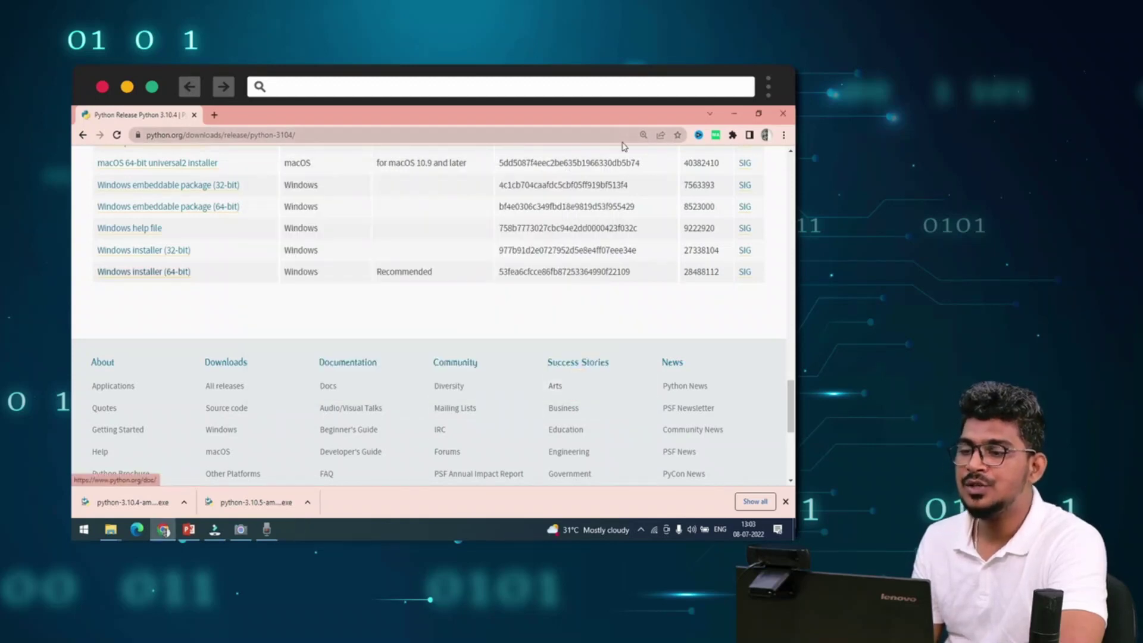
left_click(733, 116)
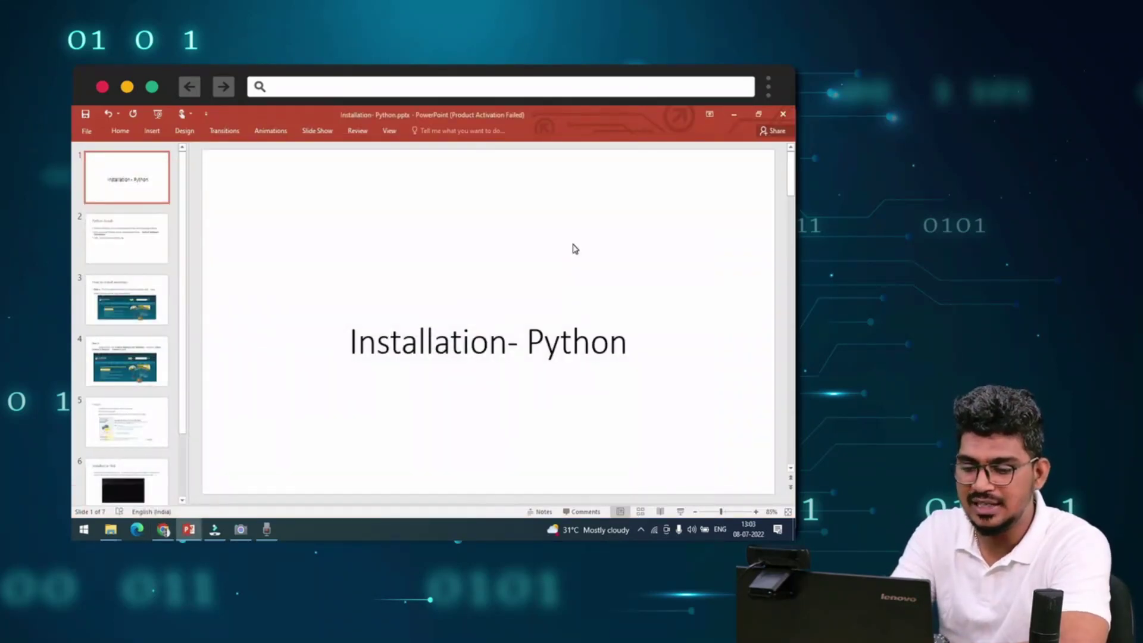
left_click(162, 529)
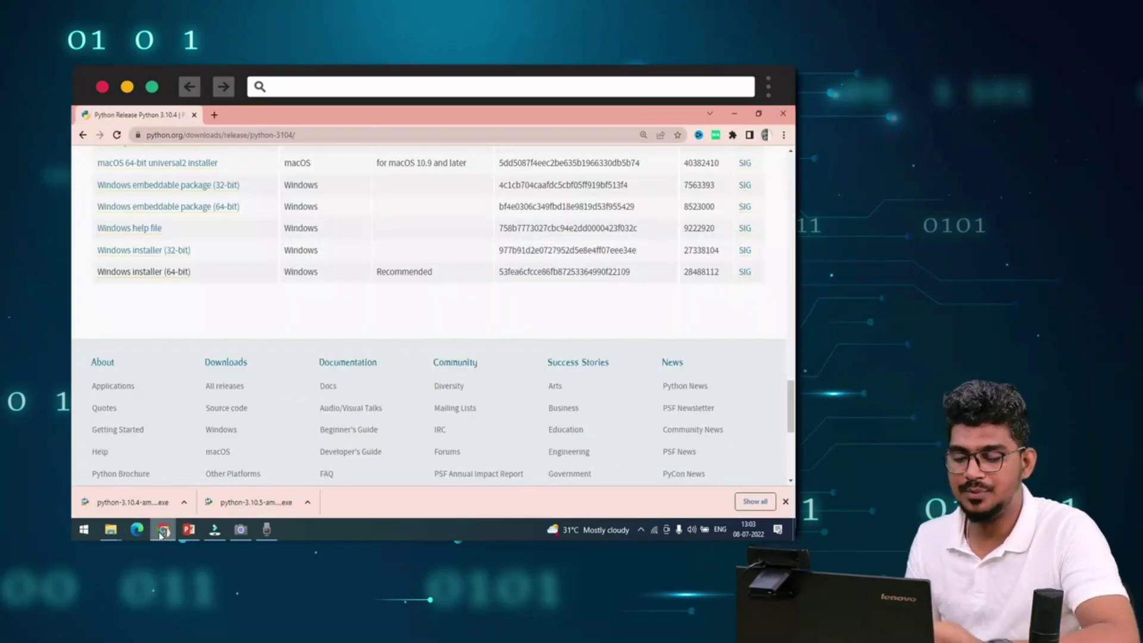
Search 'cmd' in the Start menu and open Command Prompt
key("super")
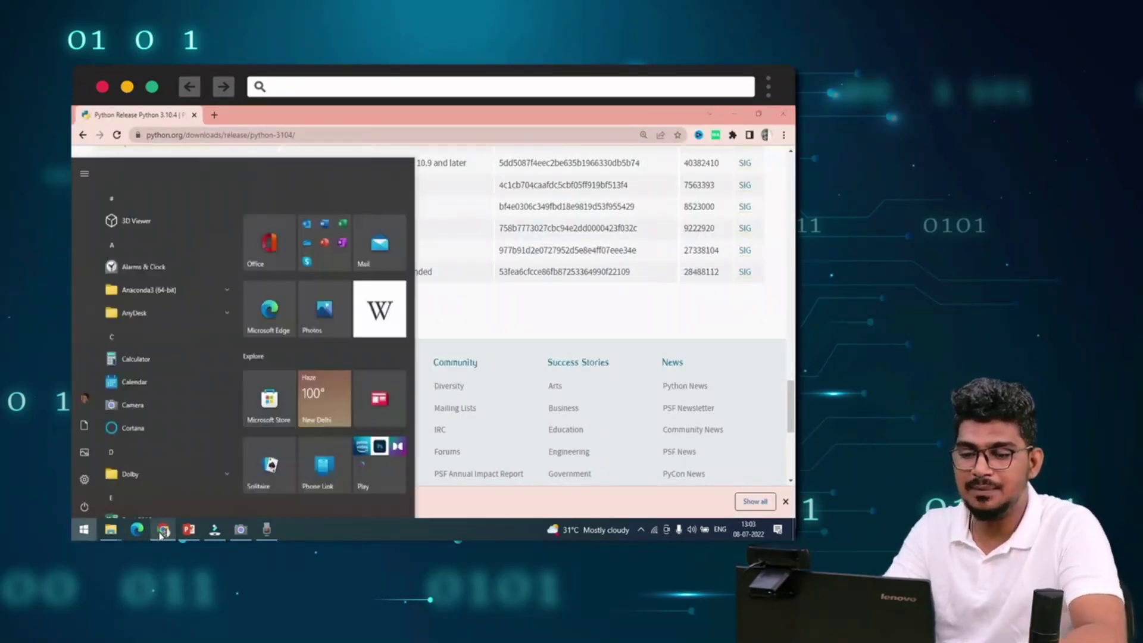
type("cmd")
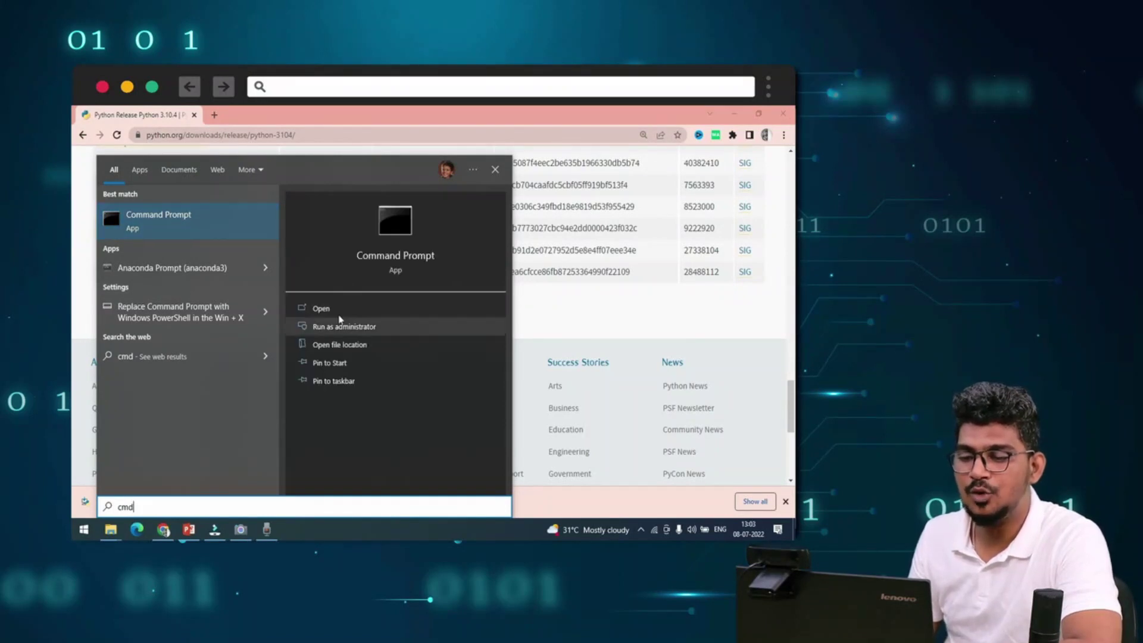
left_click(341, 314)
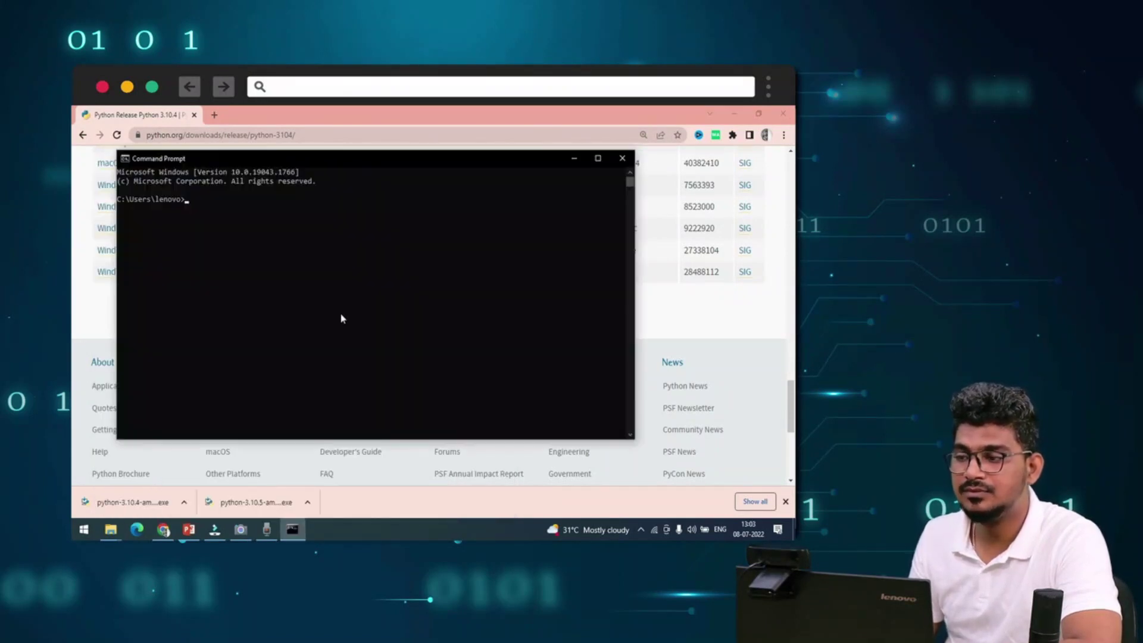
Maximize Command Prompt and run python, which opens the Python 3.10.4 >>> shell
left_click(598, 160)
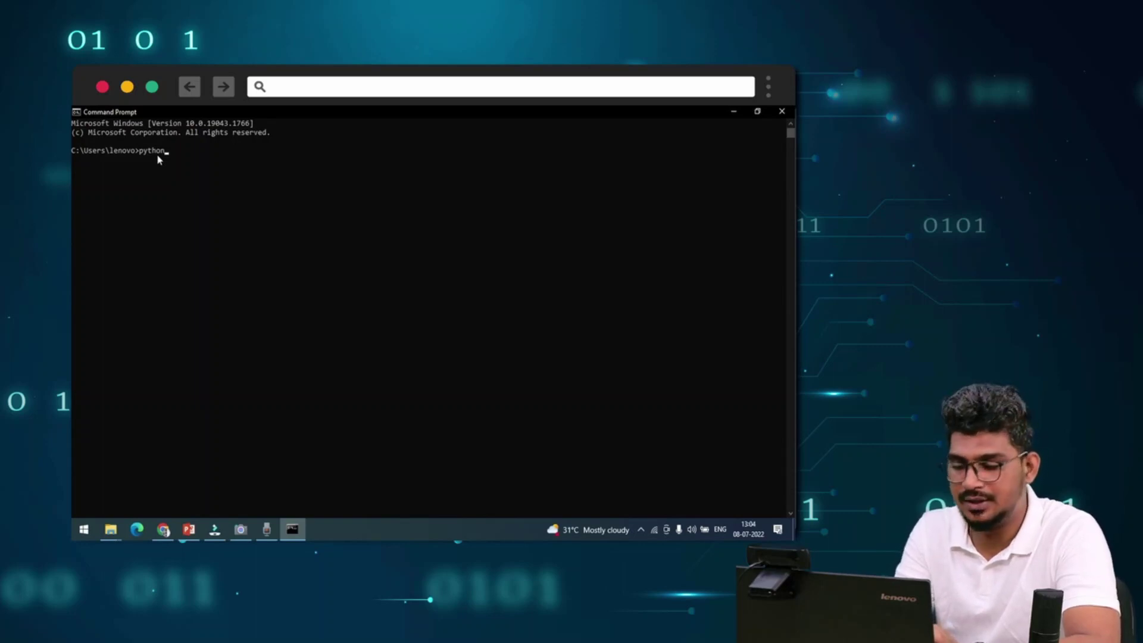
key("Return")
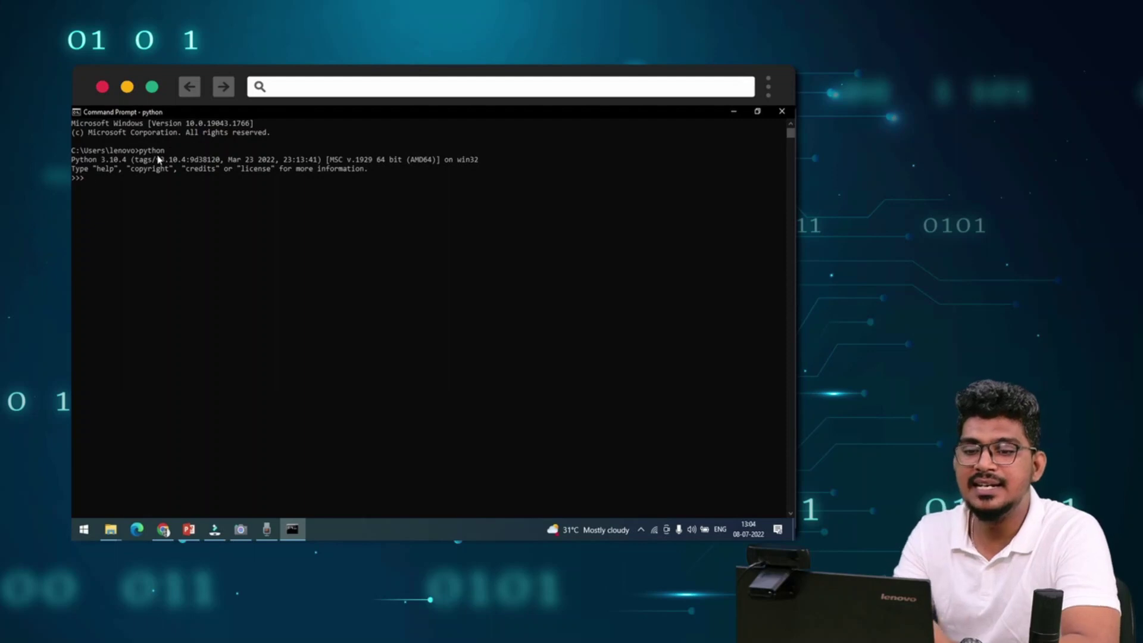